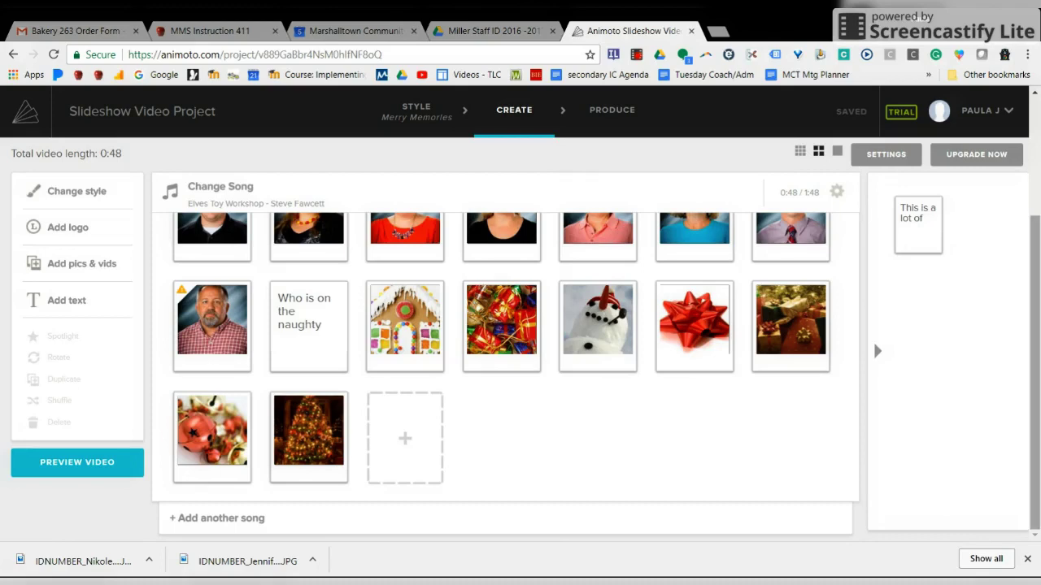
# Upload two staff portrait photos as new slides after the Christmas tree photo.
pyautogui.scroll(3, 504, 366)
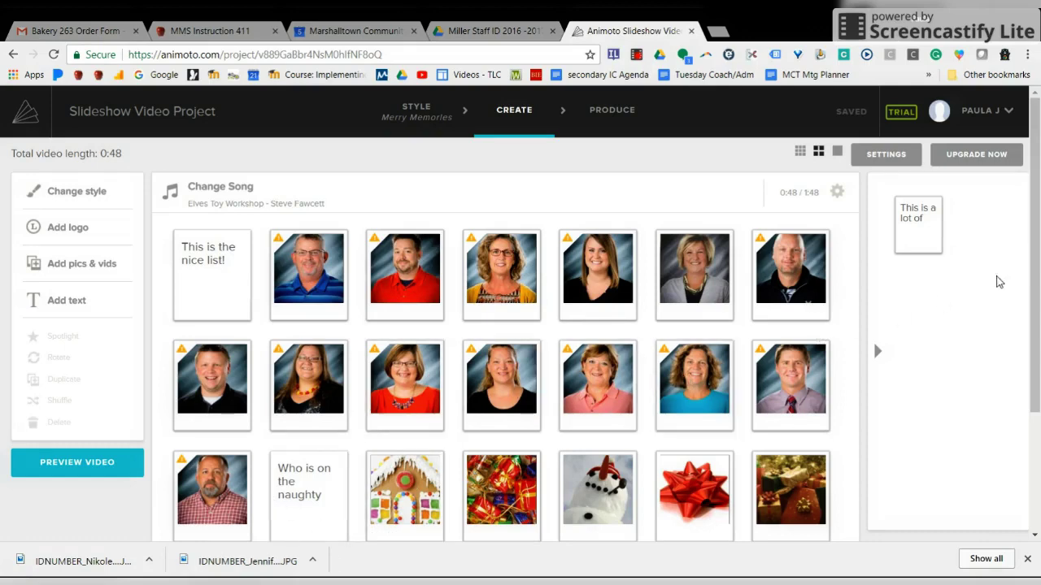
pyautogui.moveTo(1033, 256); pyautogui.dragTo(1035, 386)
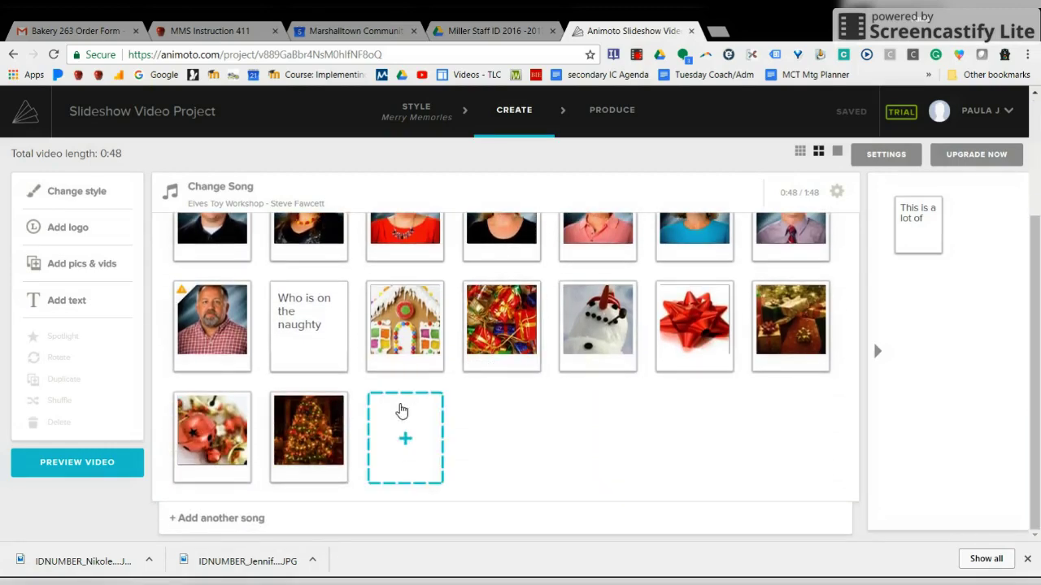
pyautogui.click(400, 440)
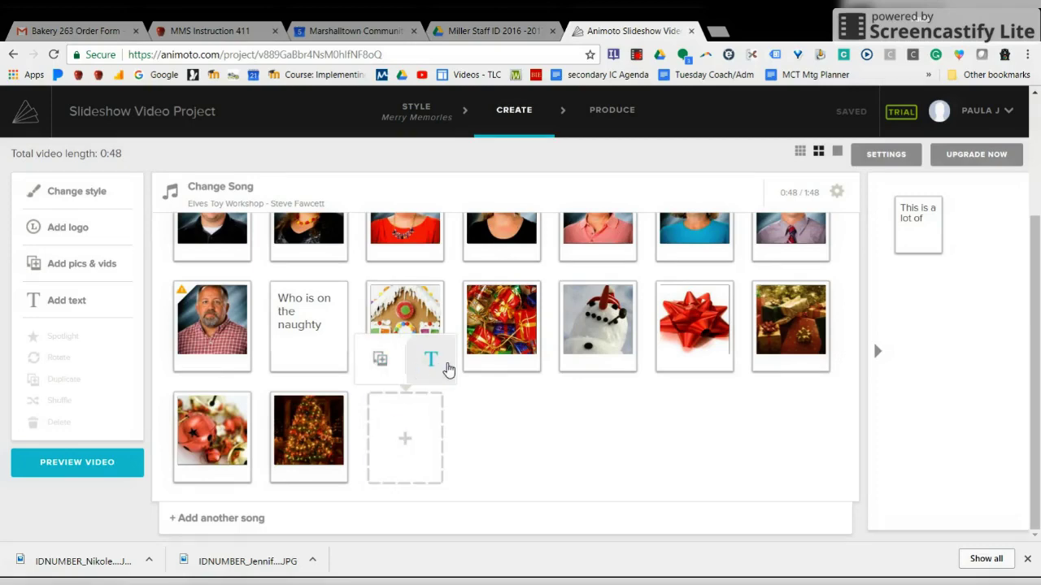
pyautogui.click(382, 363)
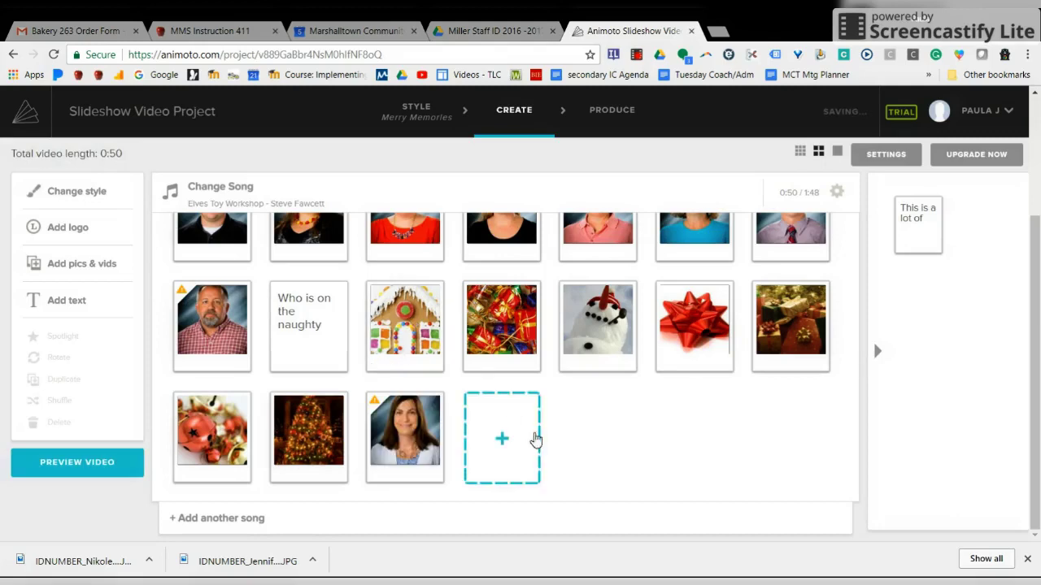
pyautogui.click(525, 449)
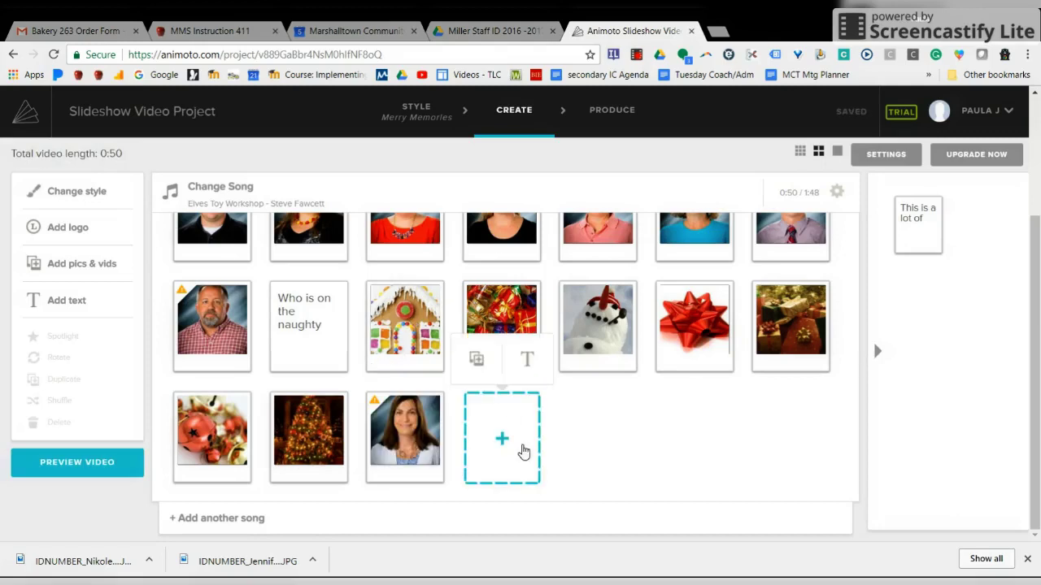
pyautogui.click(472, 363)
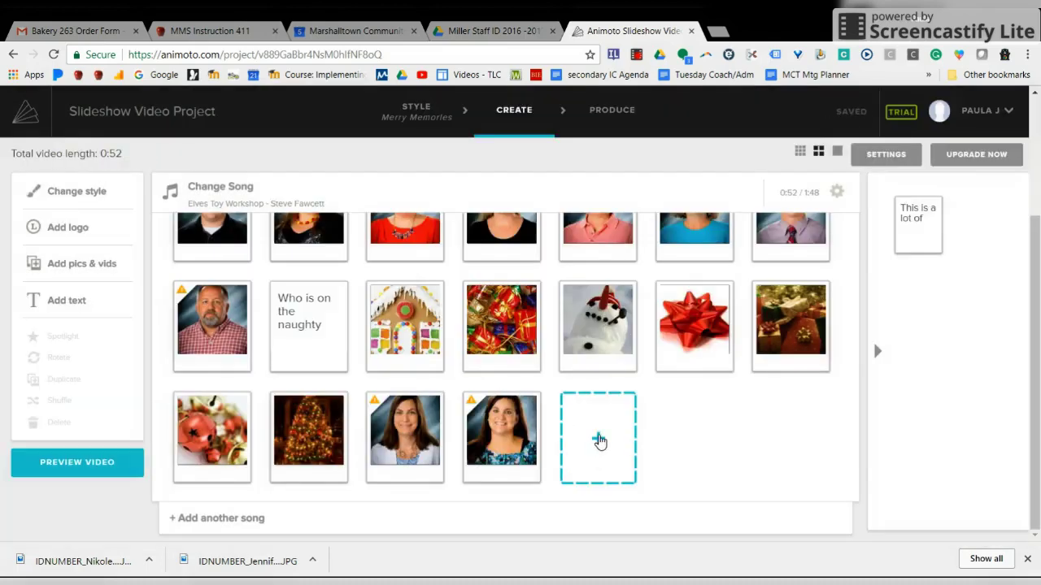
# Append a closing text slide titled 'Happy Holidays!' to the end of the slideshow.
pyautogui.click(598, 441)
pyautogui.click(615, 351)
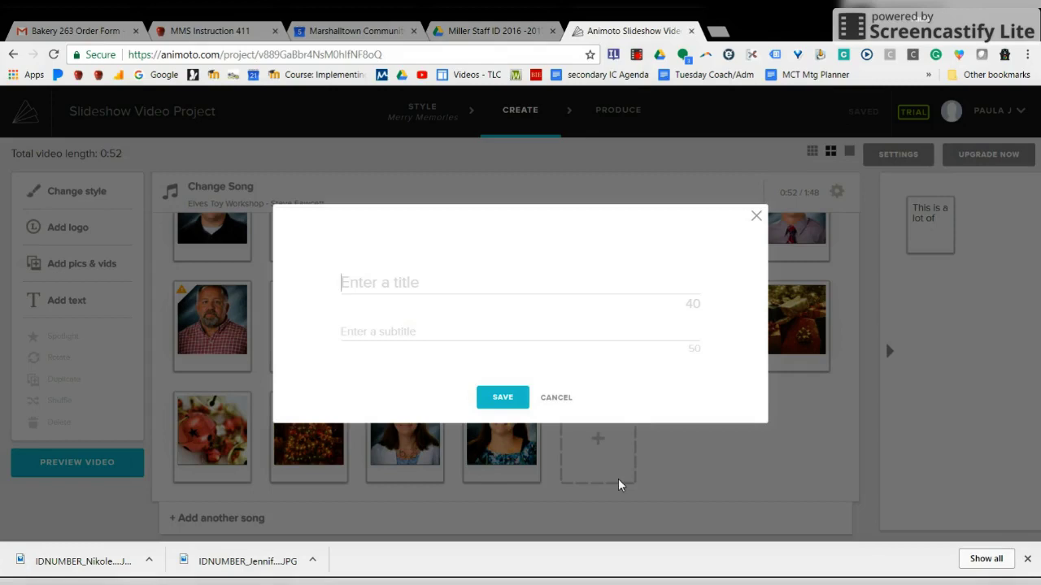
pyautogui.write('Happy ')
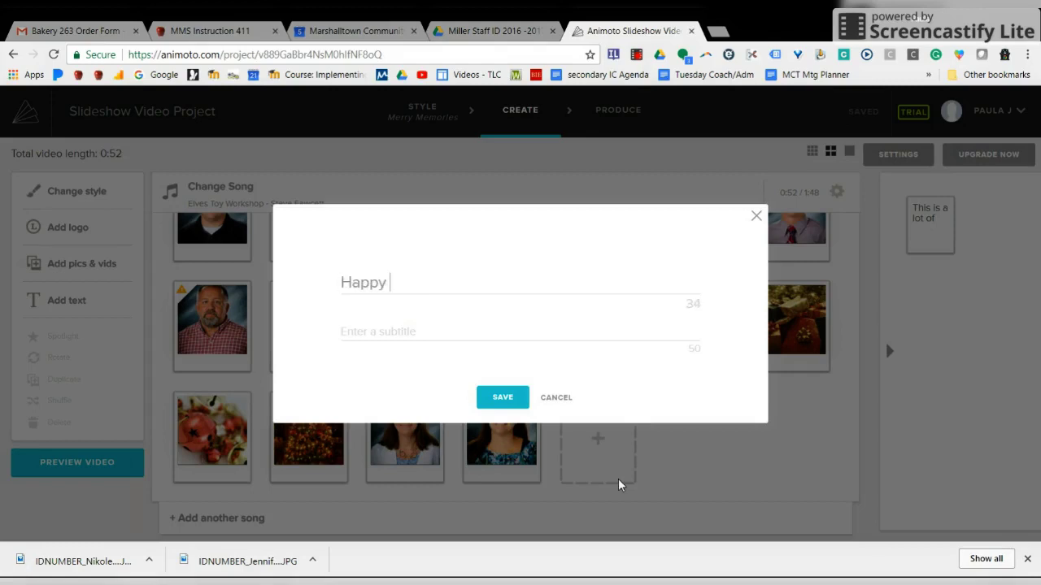
pyautogui.write('Holidays!')
pyautogui.click(490, 398)
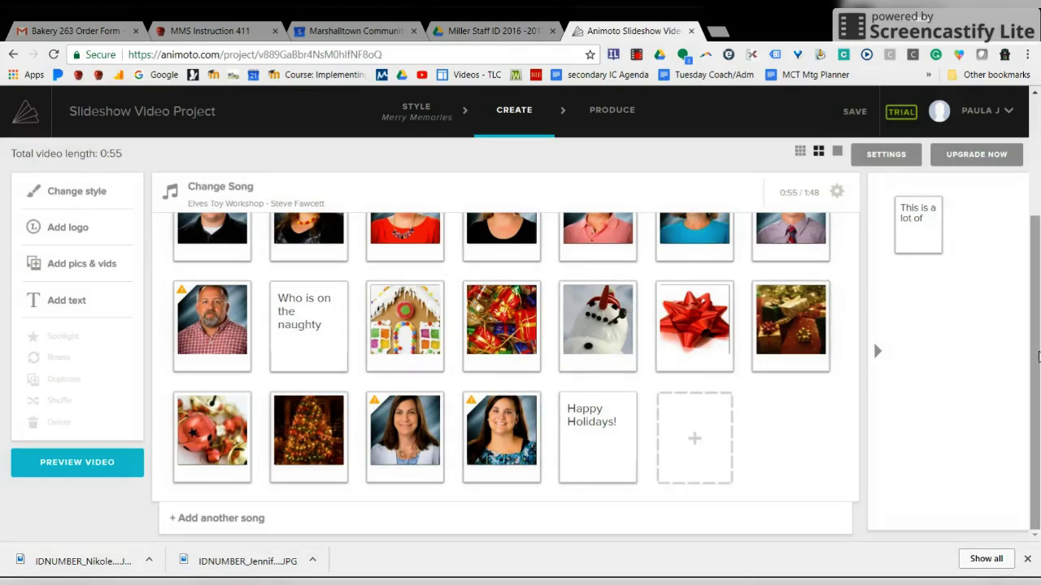
pyautogui.moveTo(1036, 356); pyautogui.dragTo(1036, 240)
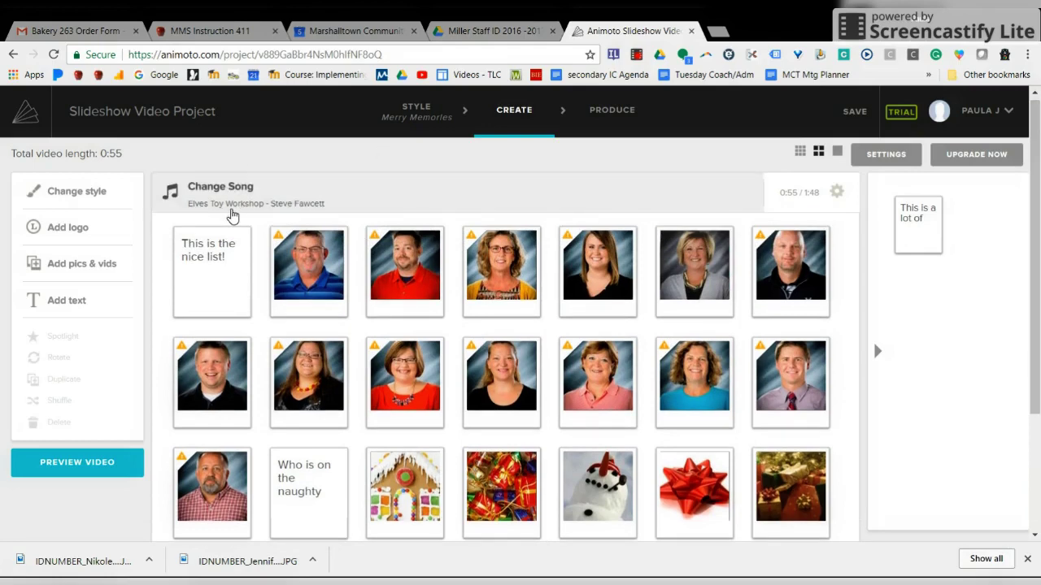
pyautogui.click(59, 463)
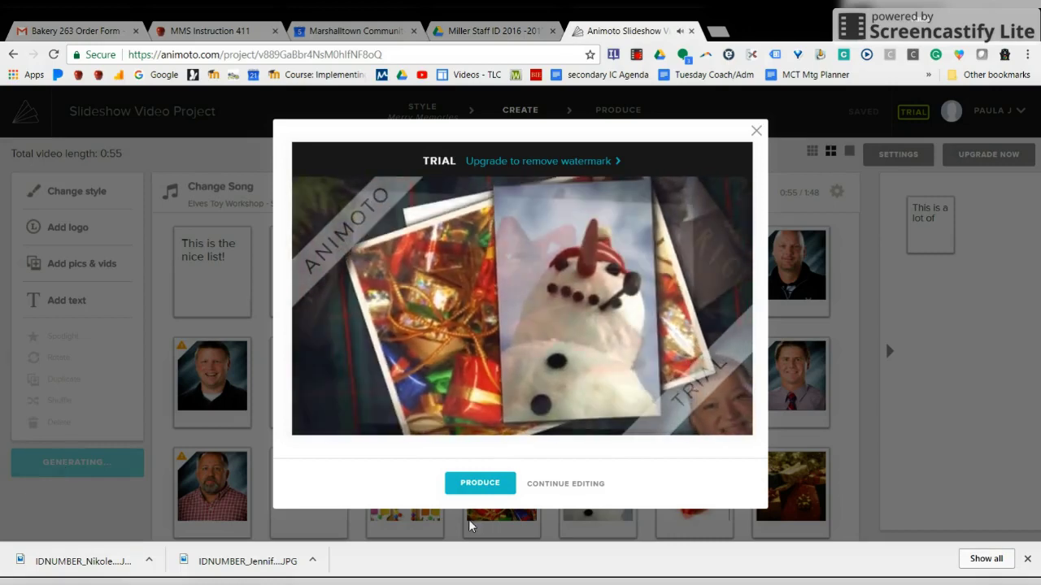
# Caption a staff portrait slide 'The Sweet Teacher'.
pyautogui.click(567, 484)
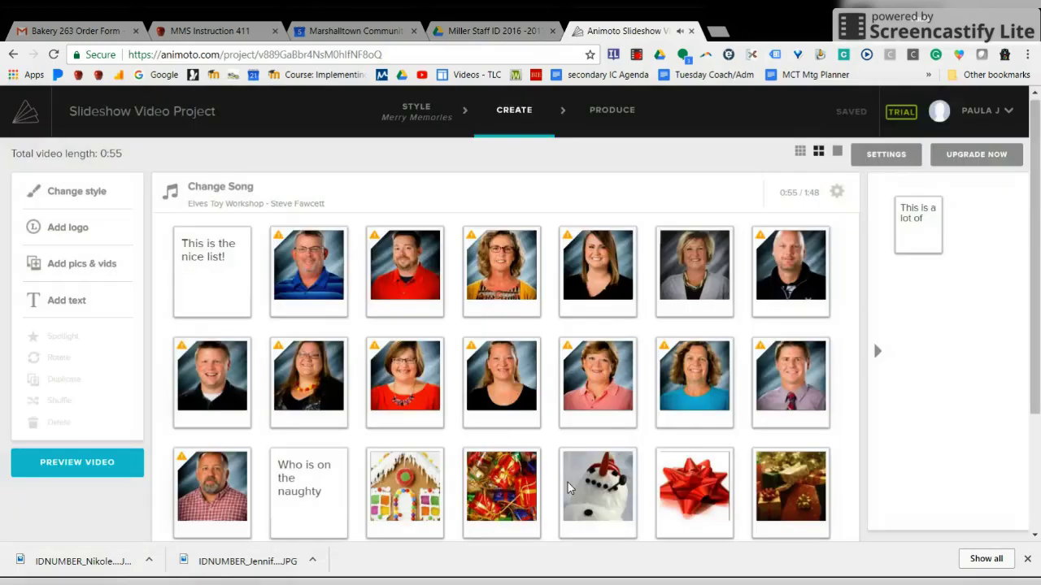
pyautogui.click(510, 431)
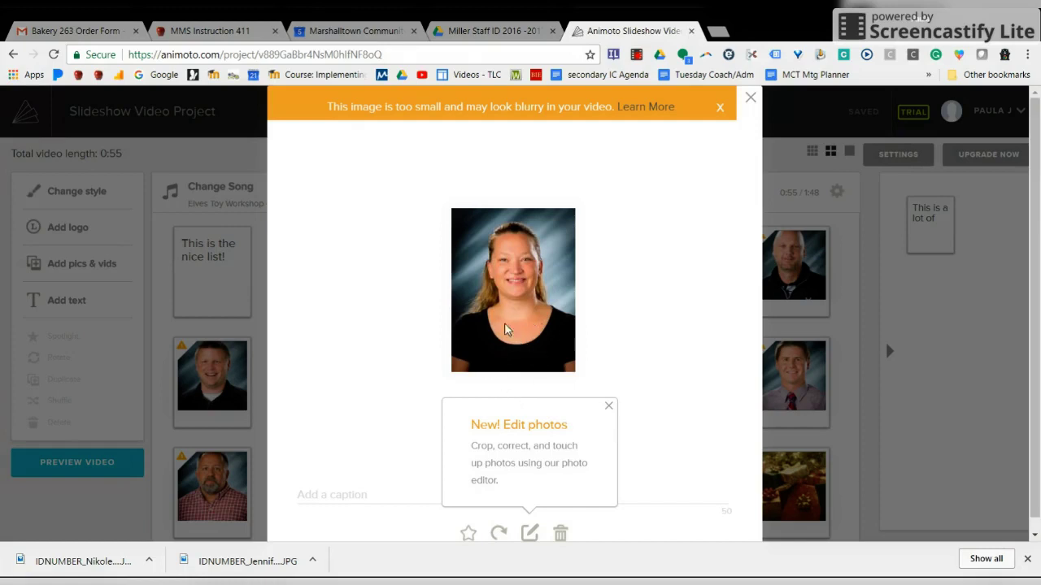
pyautogui.click(544, 377)
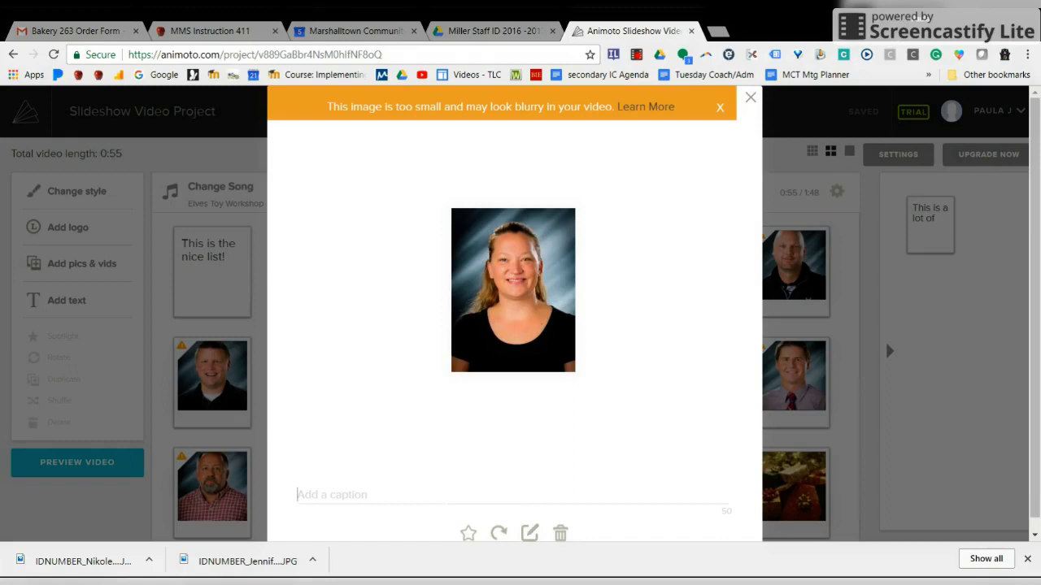
pyautogui.write('M')
pyautogui.press('BackSpace')
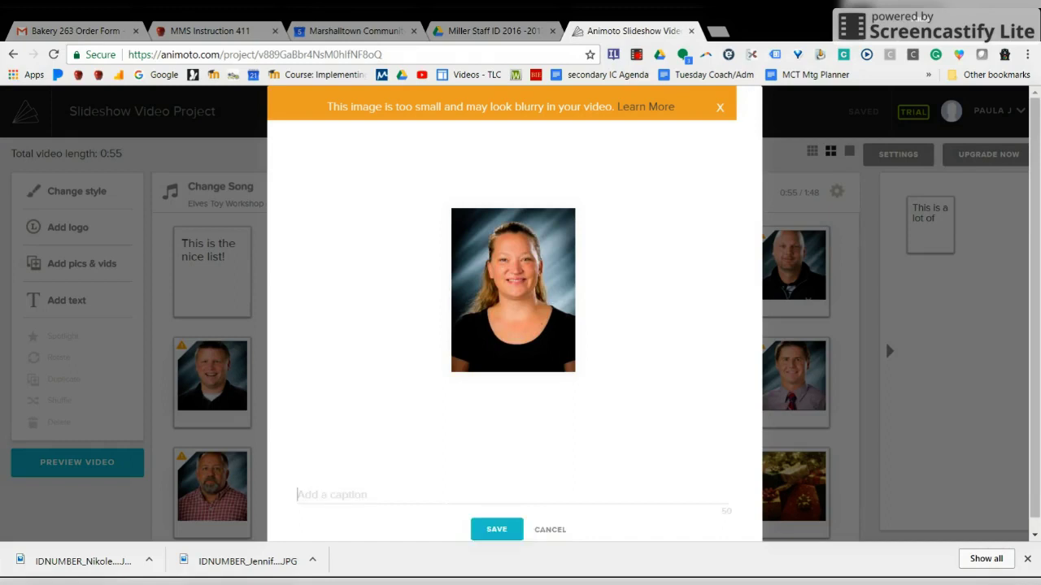
pyautogui.write('The Sweet Teacher')
pyautogui.click(497, 529)
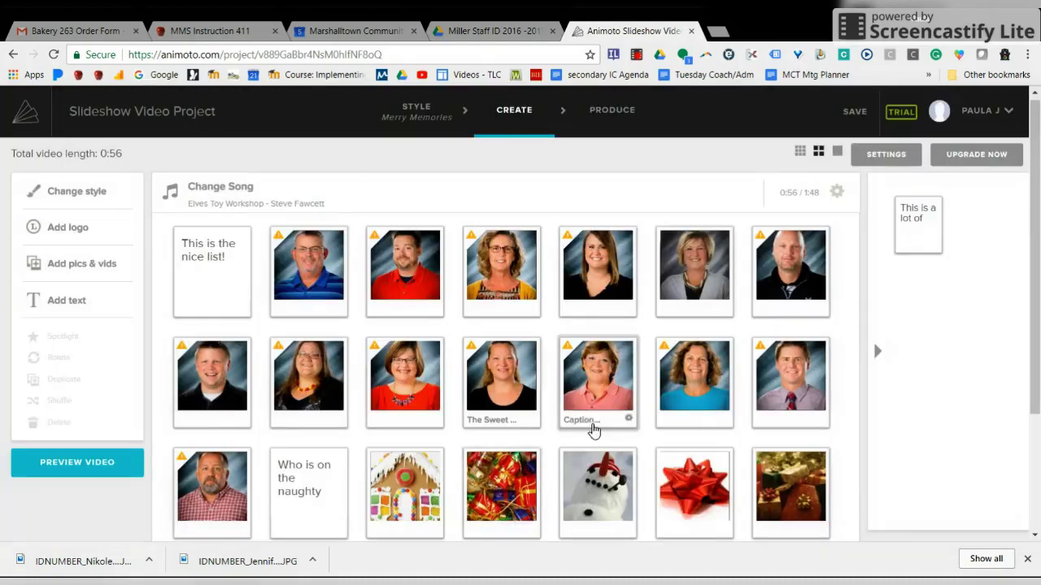
# Caption the blue-shirt teacher's photo 'The Smart Teacher'.
pyautogui.click(312, 317)
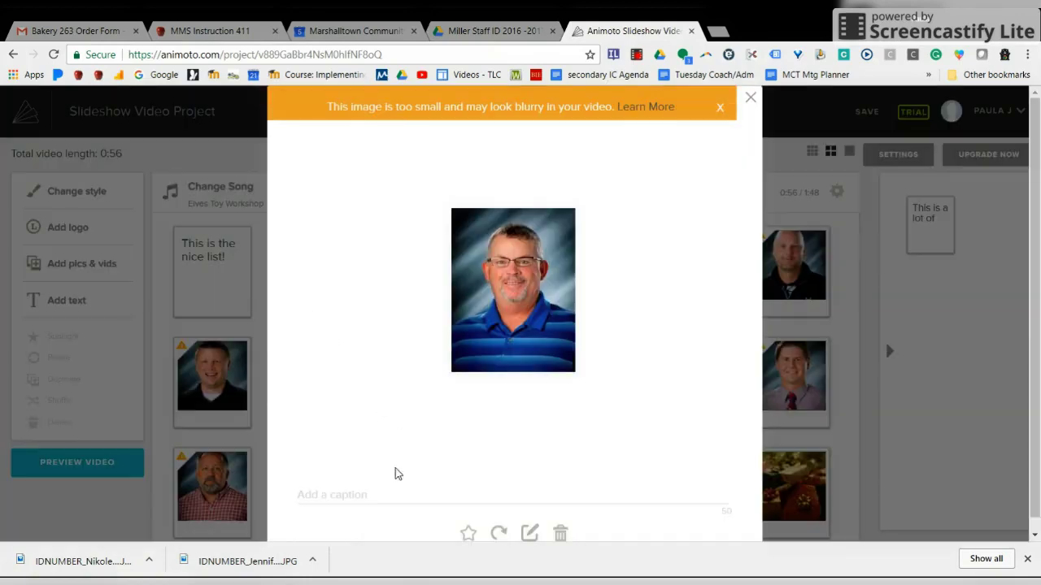
pyautogui.click(297, 495)
pyautogui.write('The S')
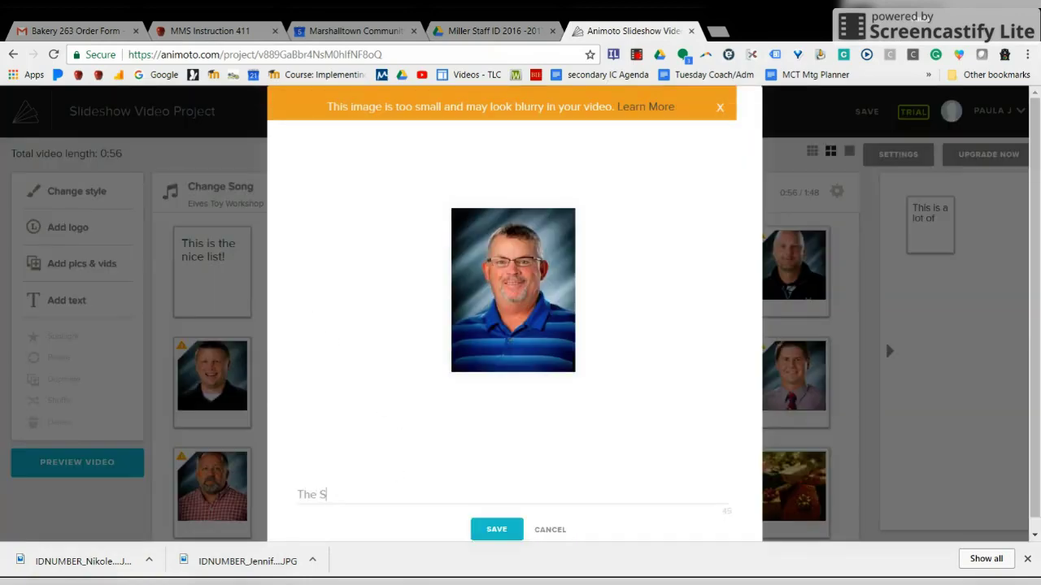
pyautogui.write('mart Teacher')
pyautogui.click(496, 529)
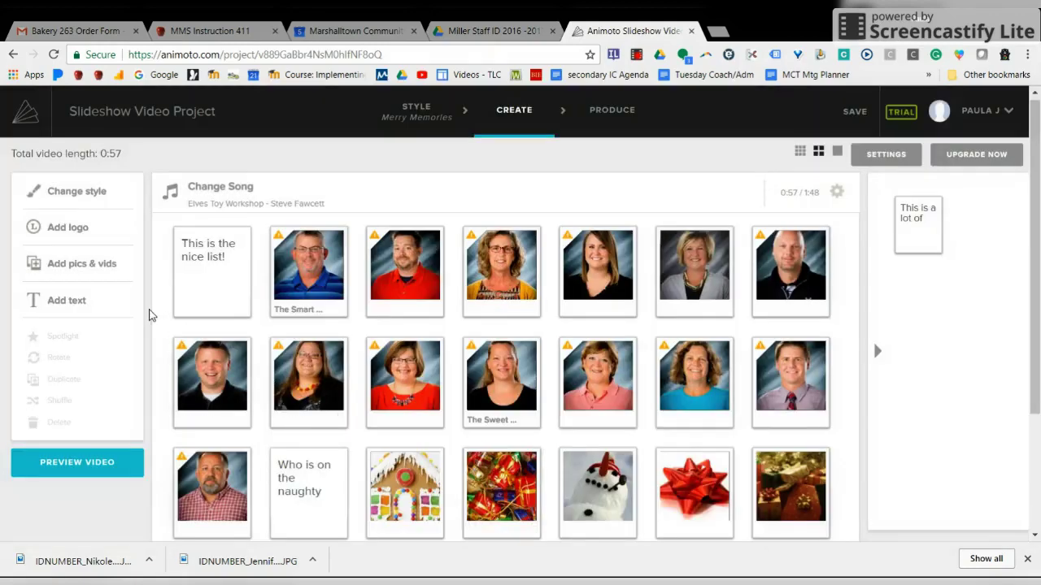
pyautogui.click(88, 472)
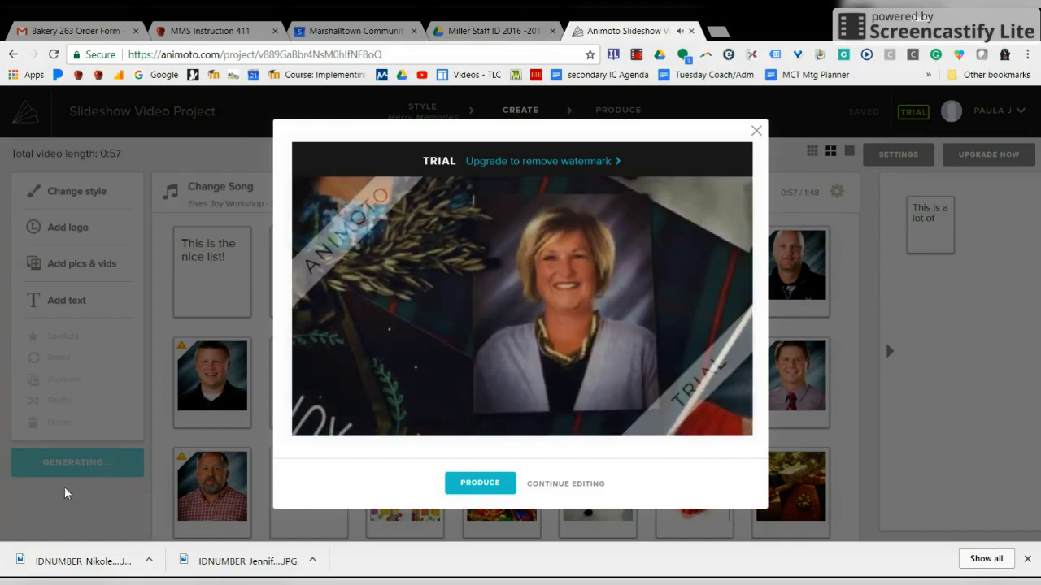
pyautogui.click(755, 132)
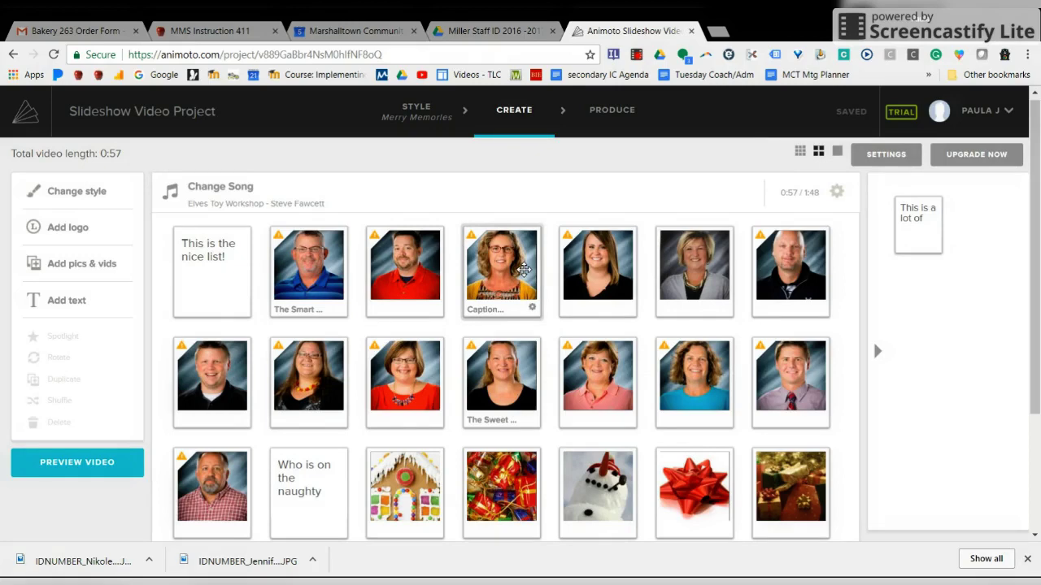
pyautogui.click(904, 114)
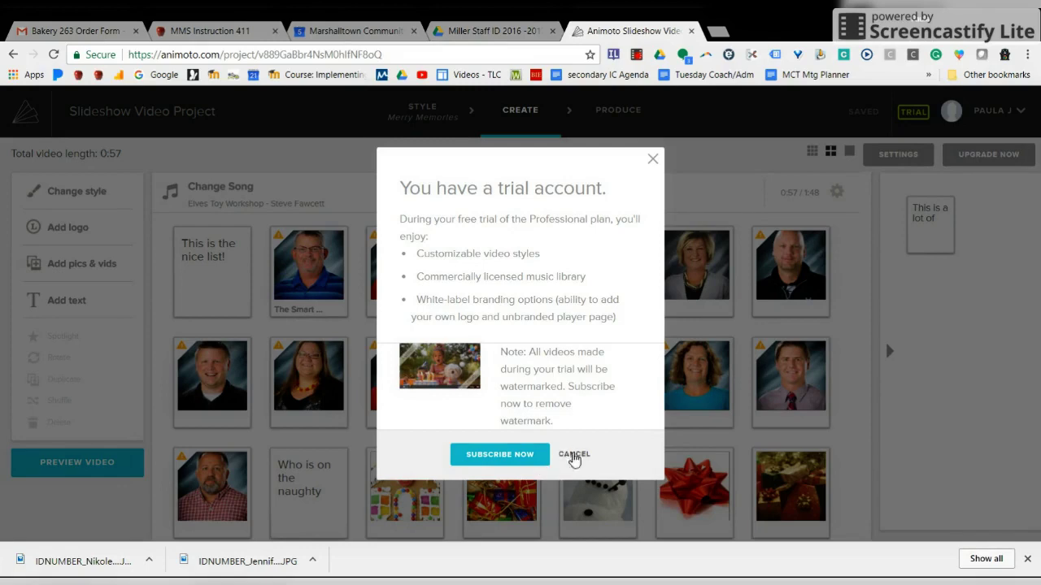
pyautogui.click(575, 455)
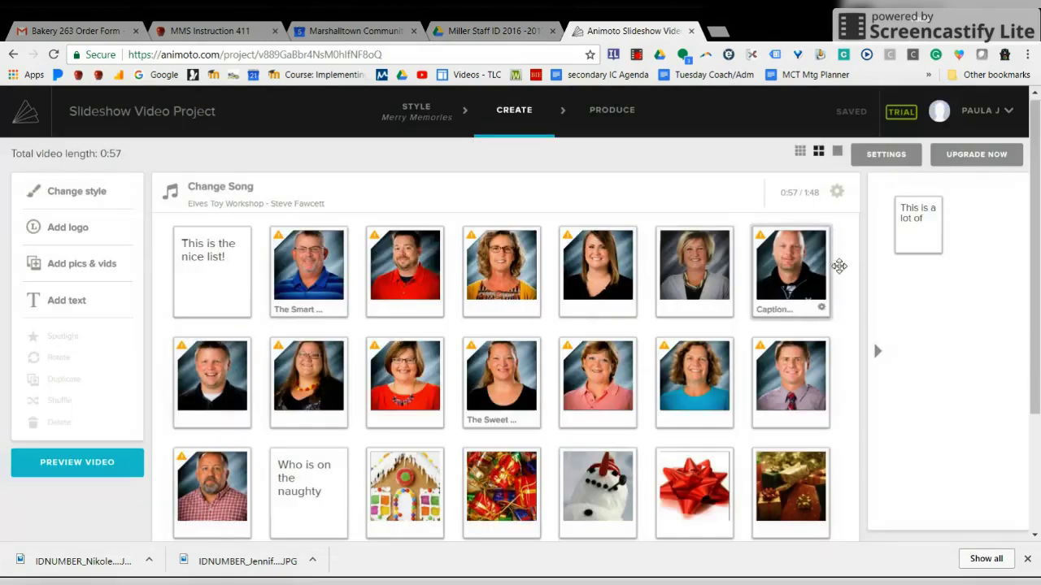
pyautogui.scroll(-2, 504, 366)
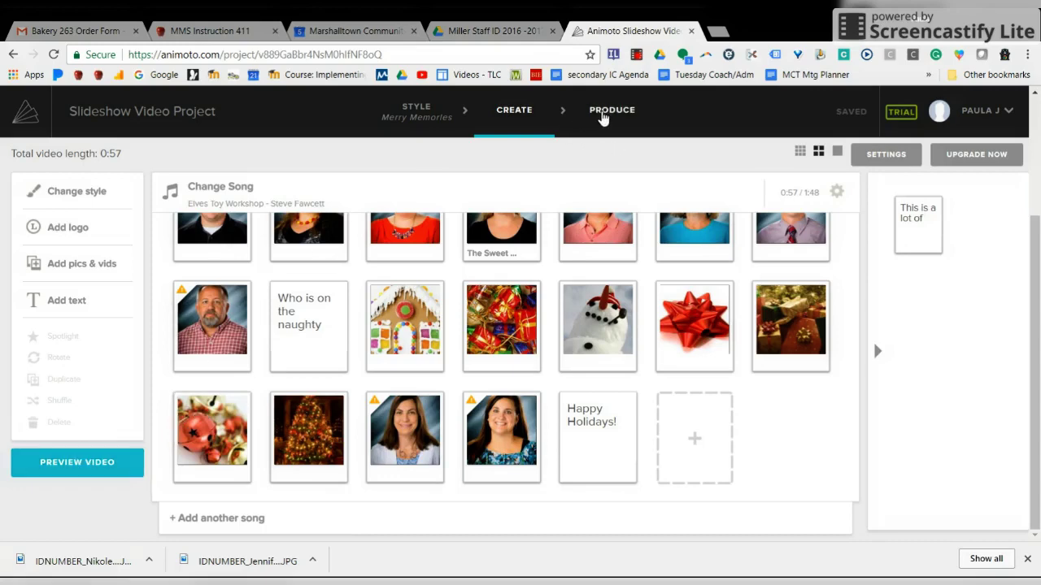
# Set the production title to 'Holiday Video' and the date to December 5, 2017.
pyautogui.click(601, 117)
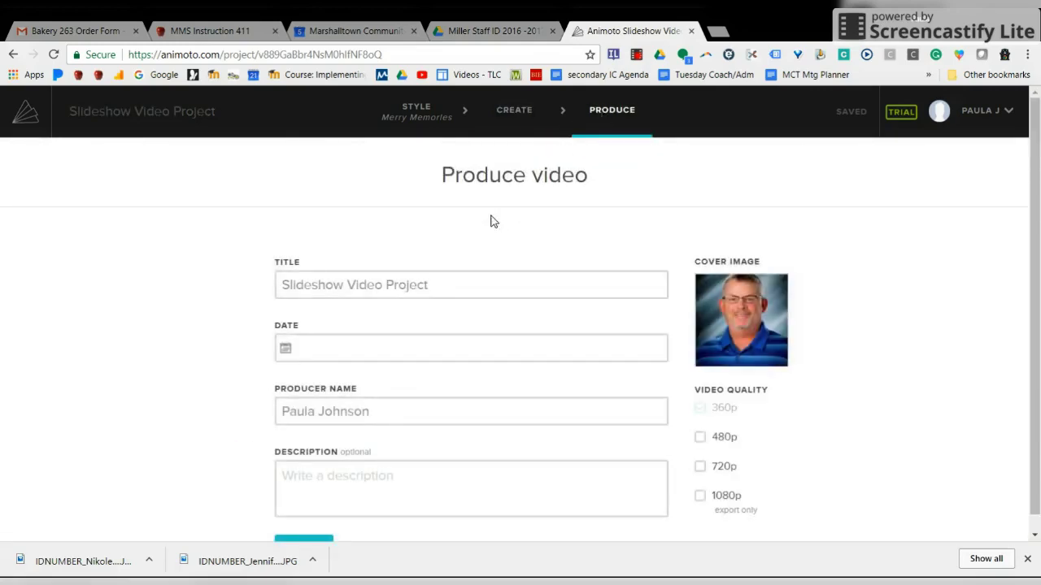
pyautogui.click(406, 285)
pyautogui.write('H')
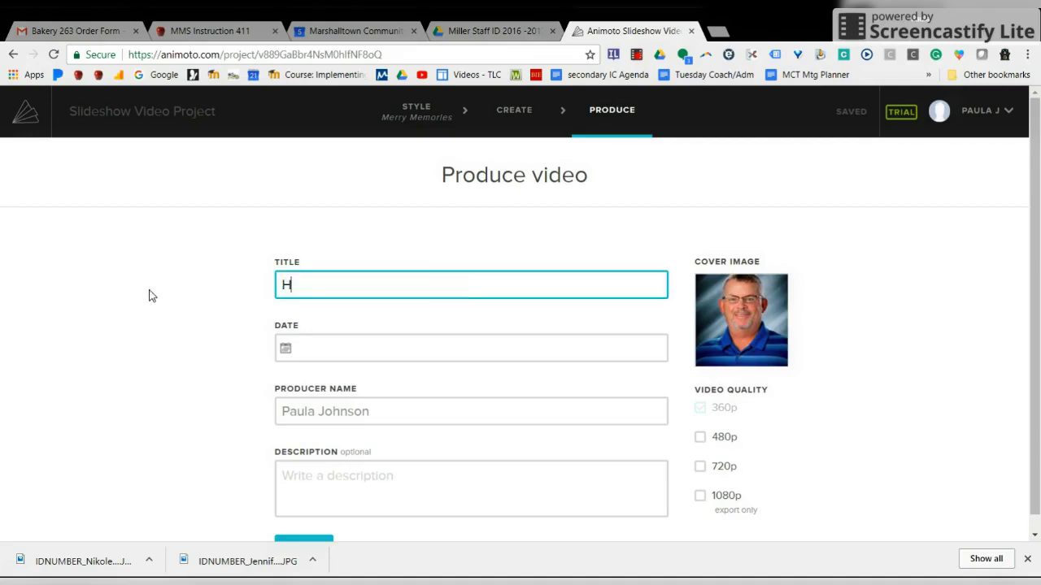
pyautogui.write('oliday Video')
pyautogui.press('Tab')
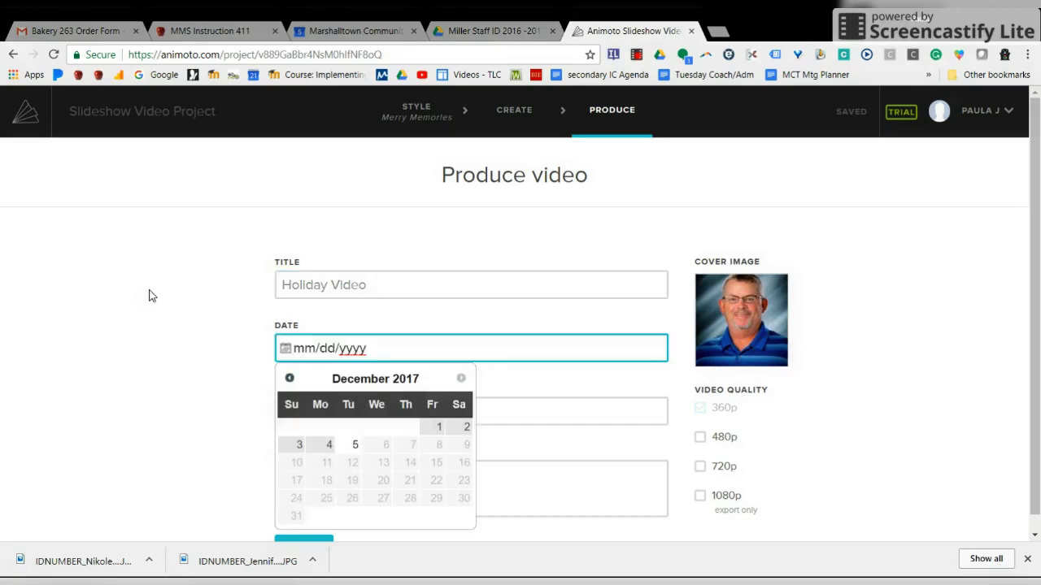
pyautogui.click(355, 444)
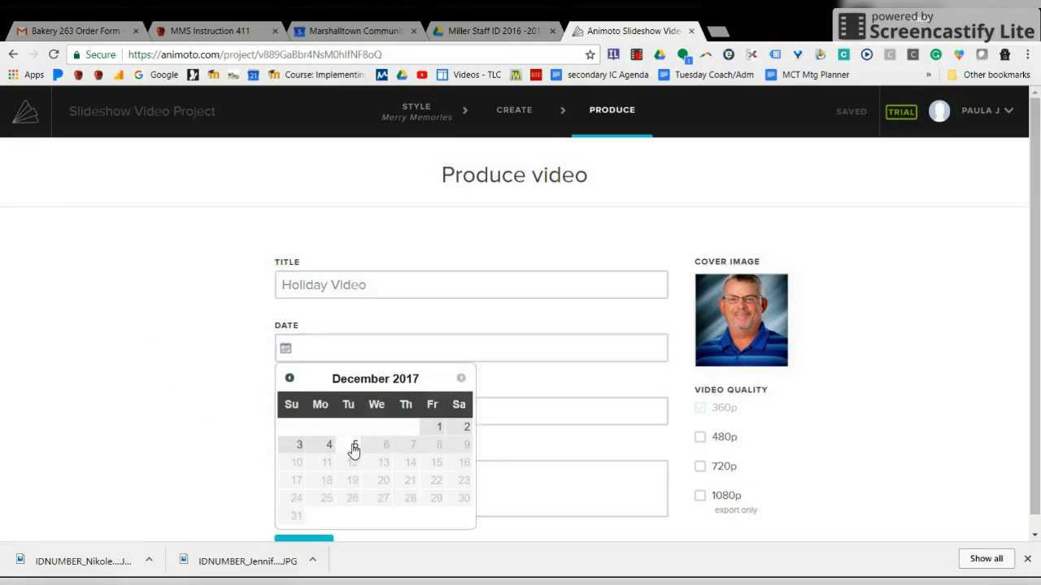
pyautogui.click(356, 445)
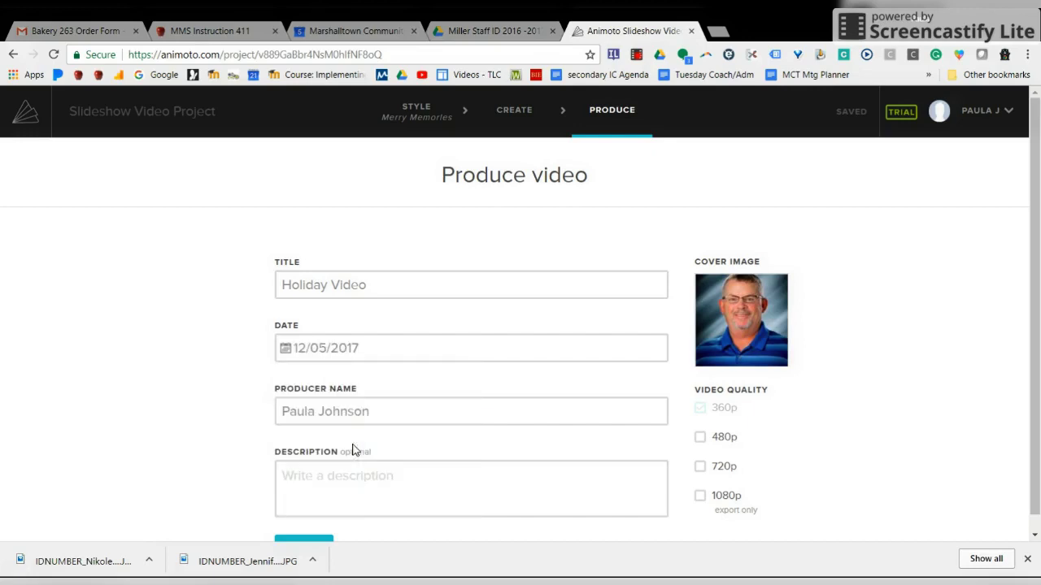
pyautogui.scroll(-1, 471, 488)
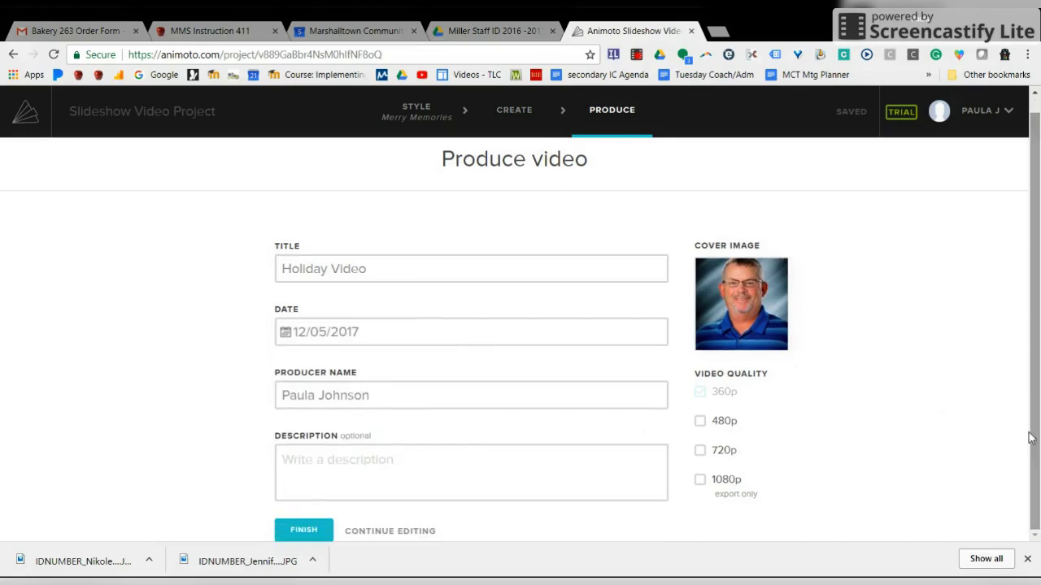
# Finish producing the Holiday Video, then pause its playback at 0:04.
pyautogui.click(303, 529)
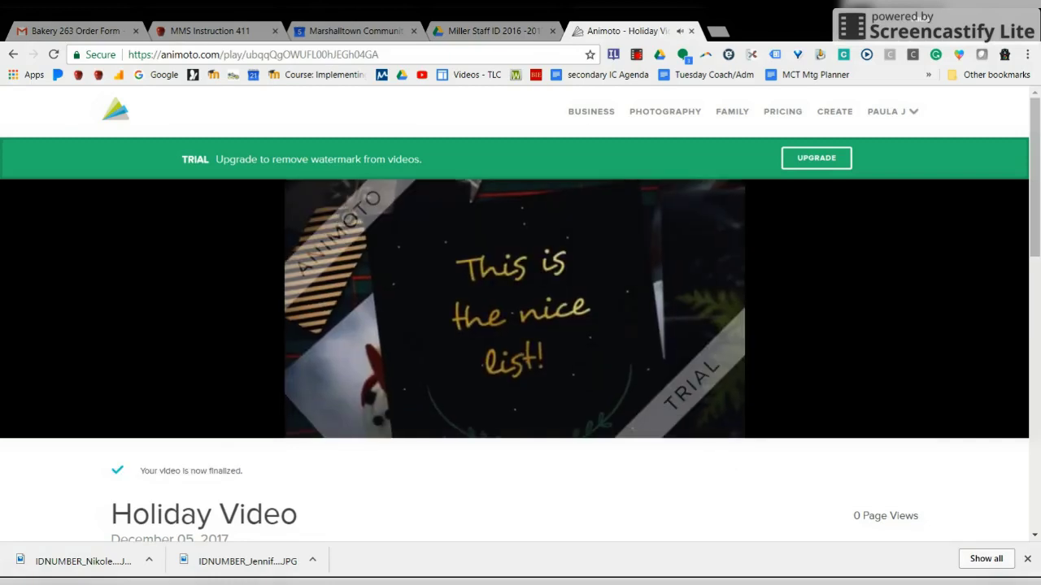
pyautogui.click(303, 437)
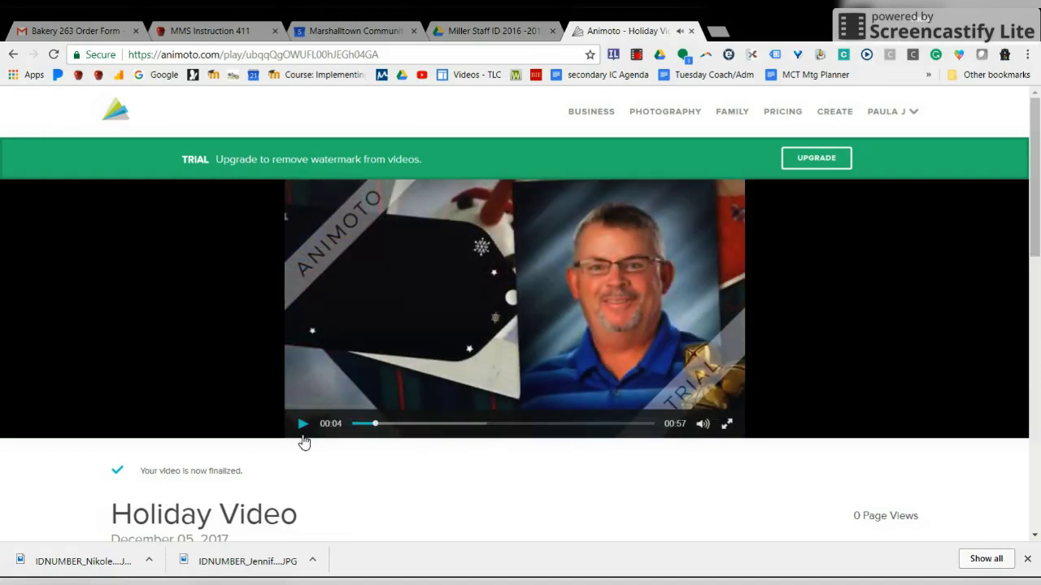